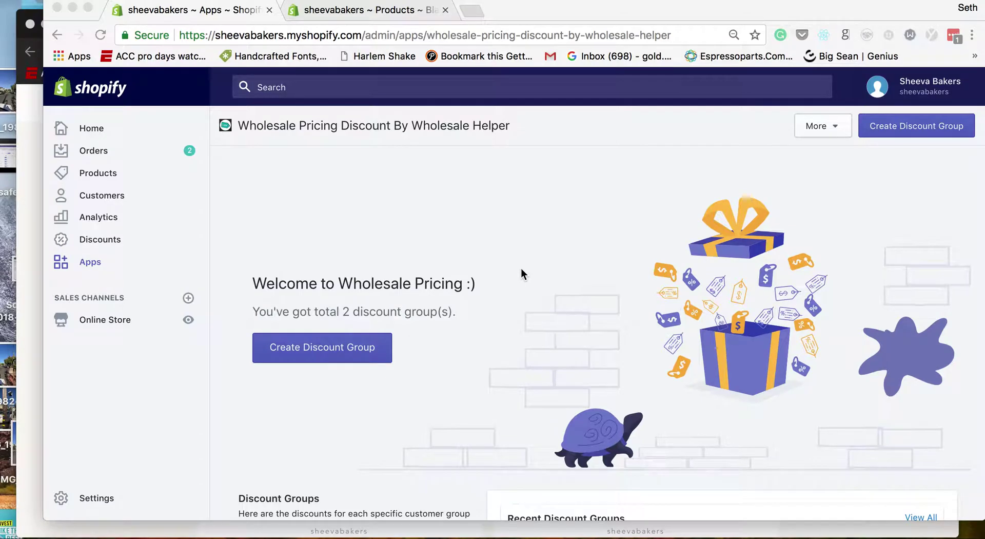
Step: Open the Customer Tag: WPD group and review its Black Forest Cake tiers (10→50%, 5→25%, 15→75%)
click(252, 123)
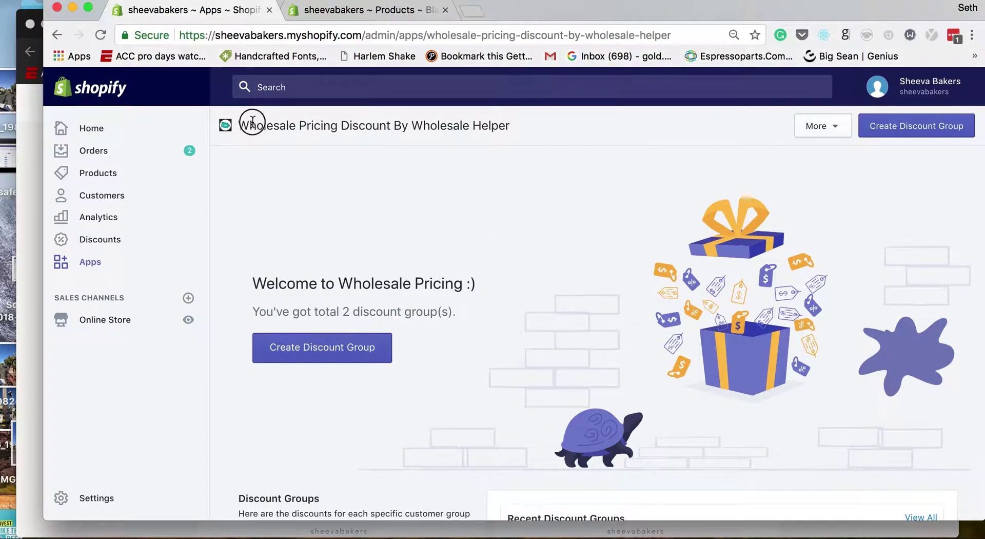
drag(250, 125, 352, 126)
scroll(576, 263, down, 5)
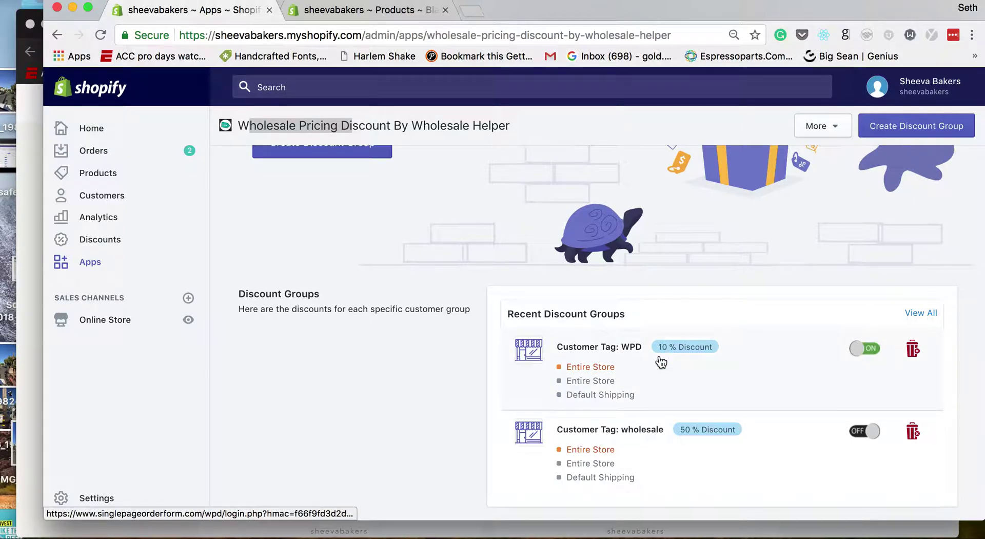
click(661, 362)
scroll(581, 297, up, 5)
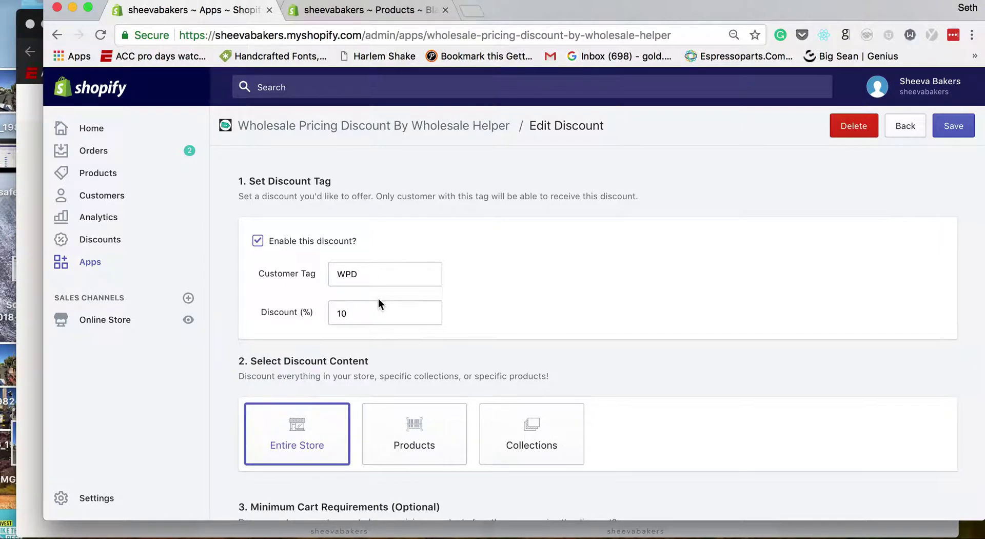
scroll(379, 303, down, 7)
scroll(379, 303, up, 3)
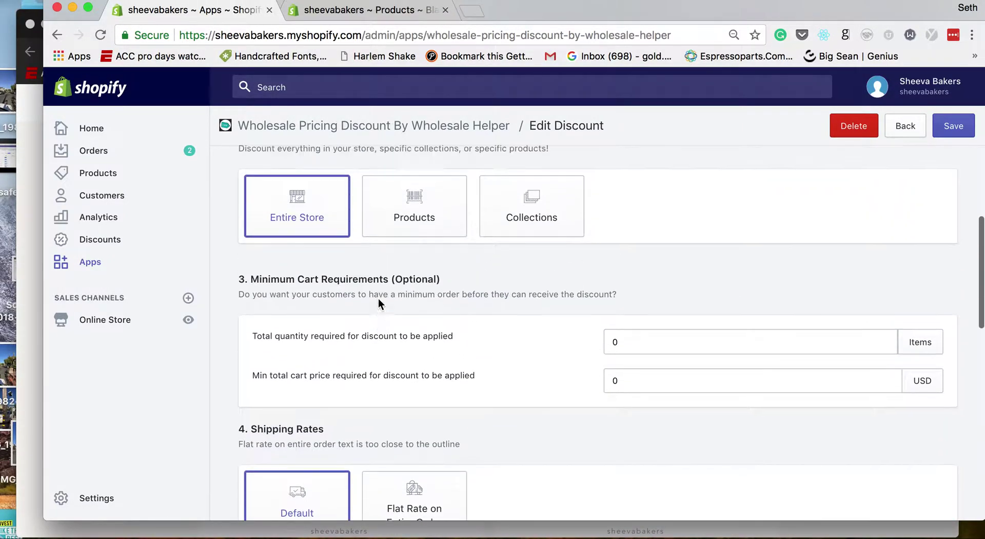
scroll(359, 287, up, 3)
scroll(325, 295, up, 3)
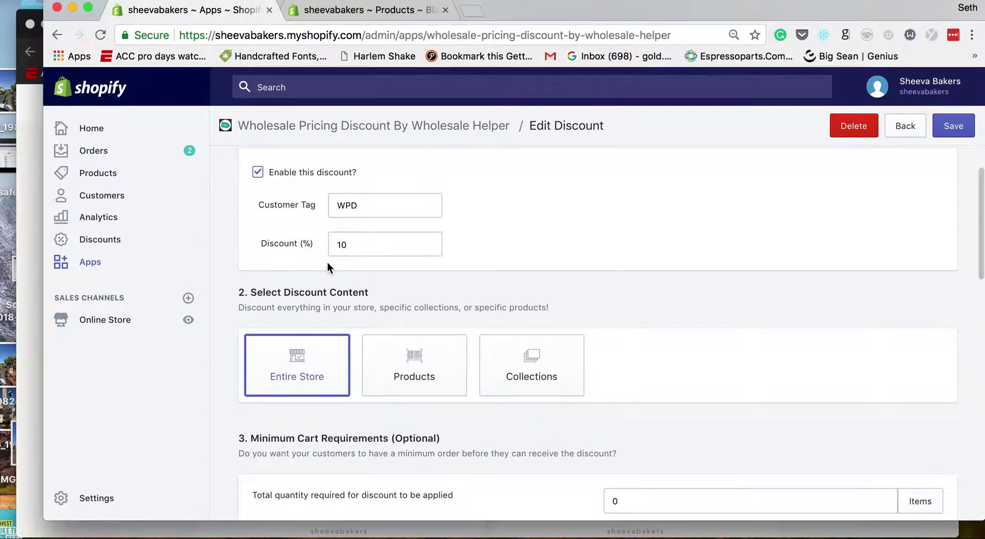
scroll(365, 262, down, 10)
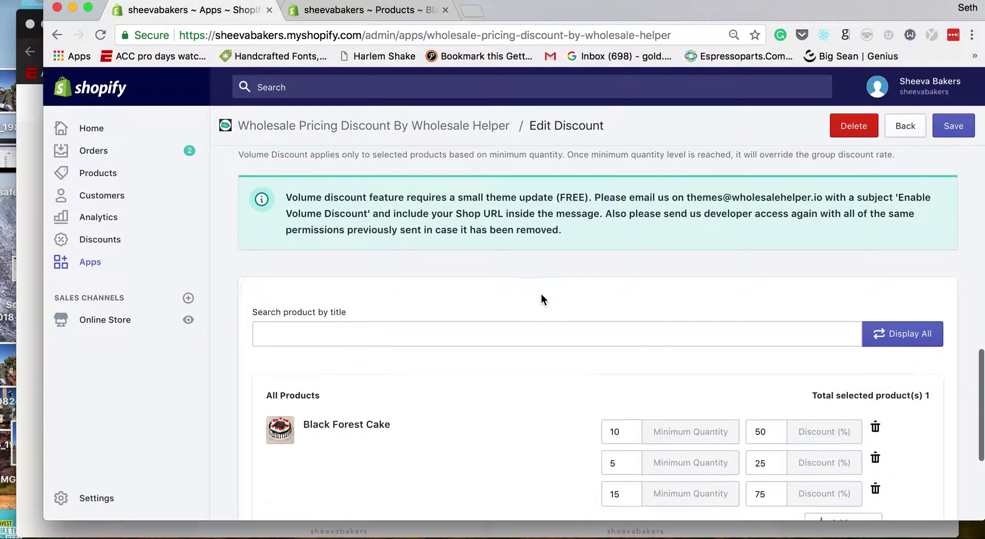
scroll(541, 299, down, 2)
Step: Delete the Black Forest Cake volume tiers 10/50, 5/25 and 15/75
click(875, 344)
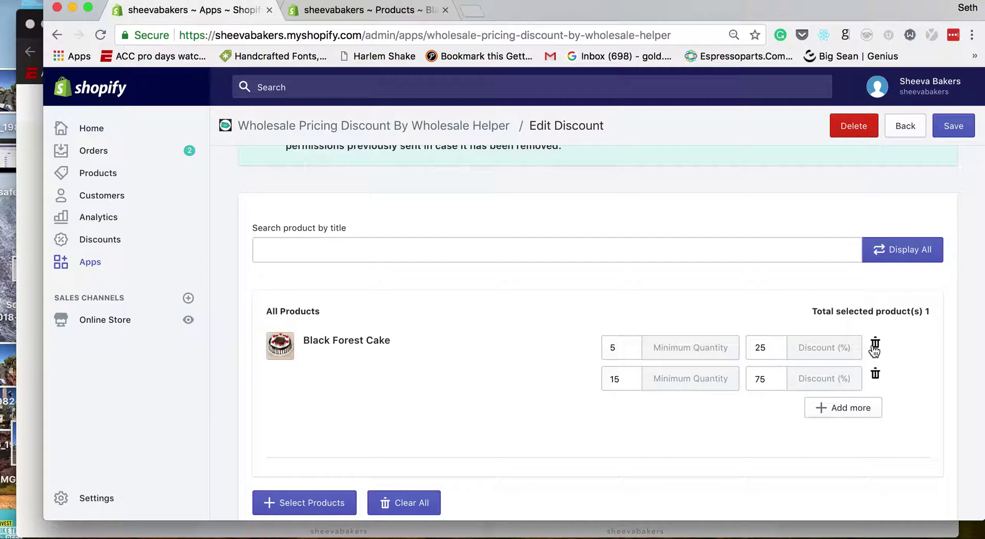
click(875, 344)
click(874, 344)
scroll(328, 299, up, 1)
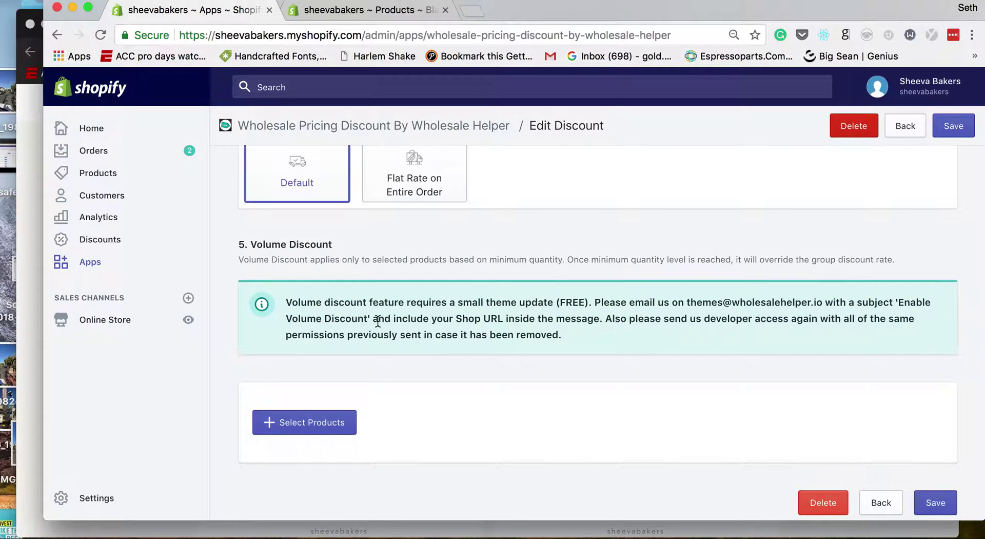
Step: Read through the volume discount notice, including its support contact line
drag(565, 336, 443, 320)
click(663, 335)
drag(686, 303, 823, 302)
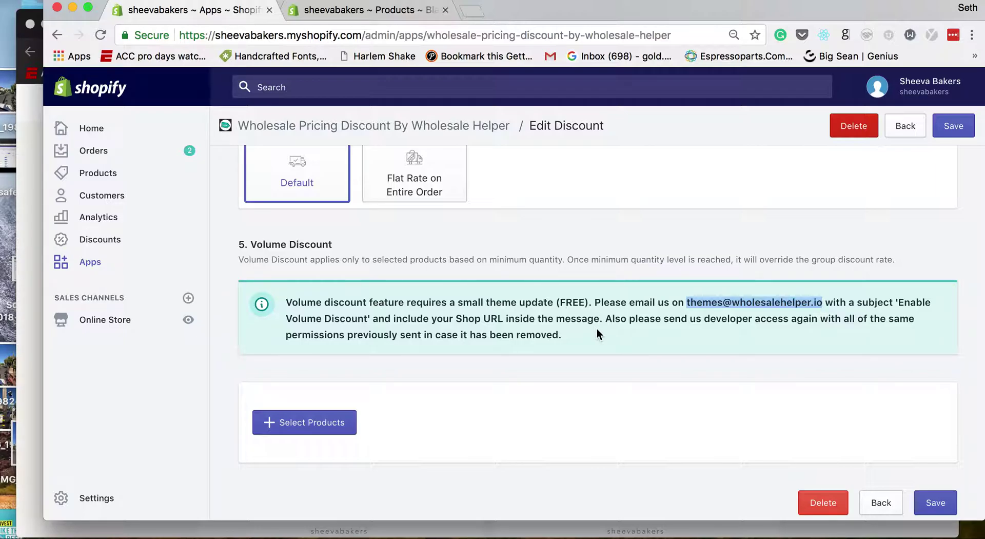
click(527, 336)
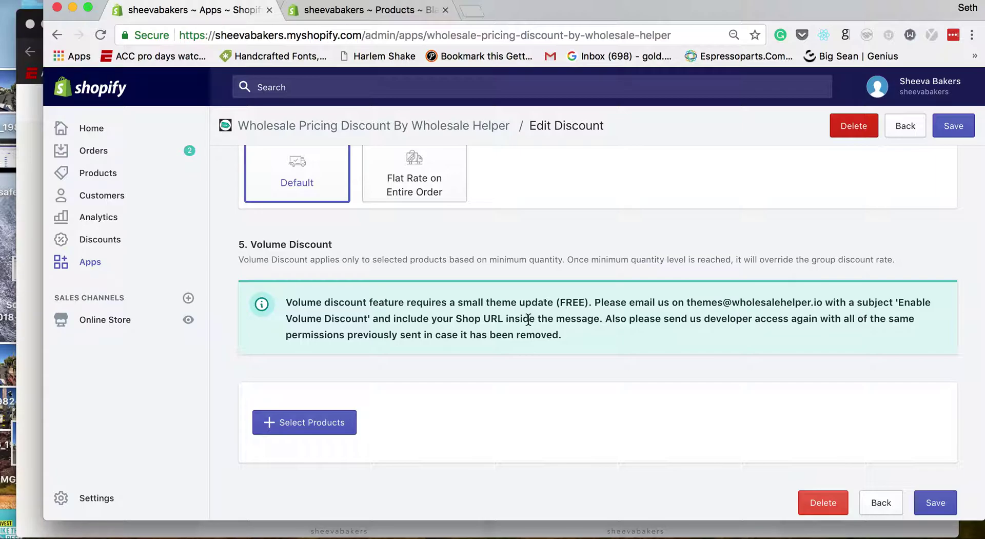
scroll(311, 325, up, 15)
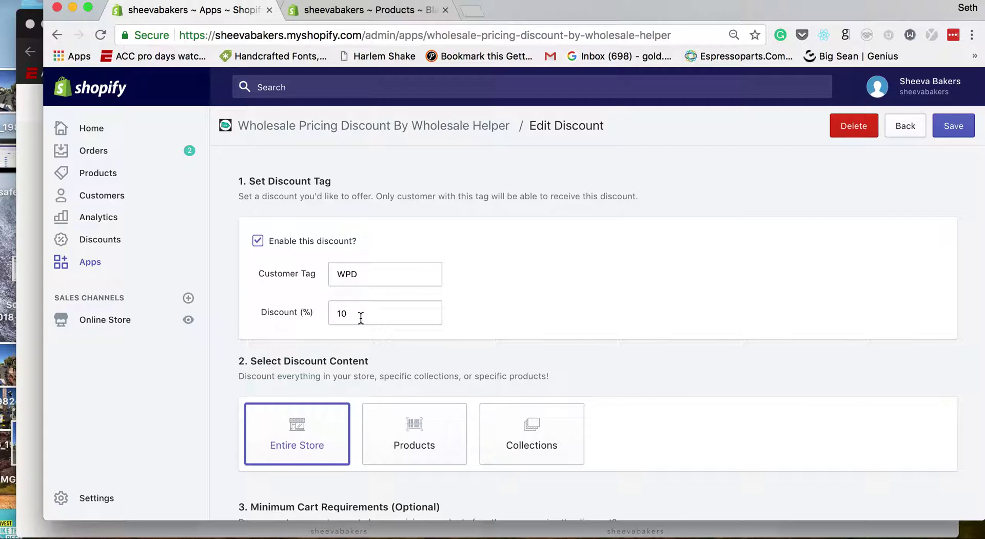
scroll(361, 318, down, 15)
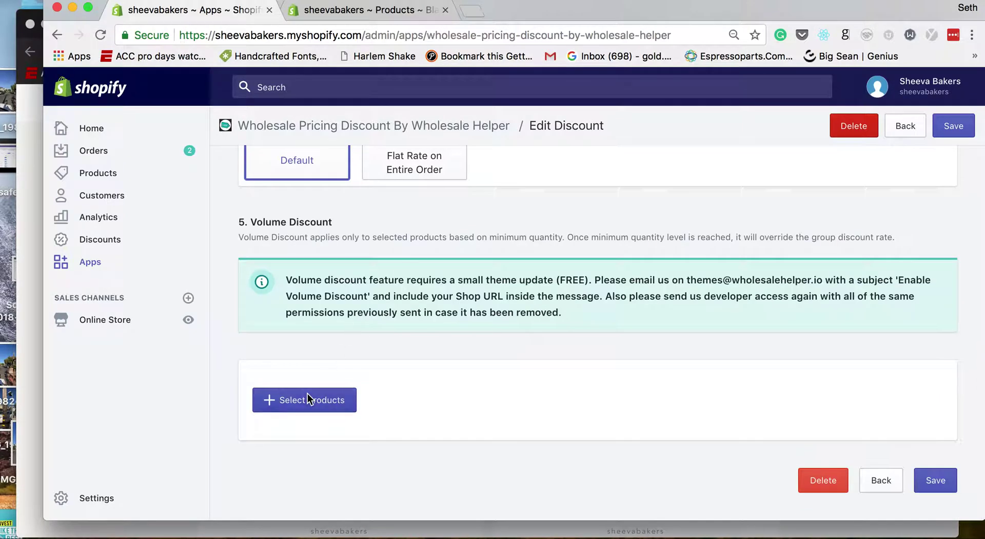
Step: Pick Black Forest Cake in the Select products dialog for the volume discount
click(308, 397)
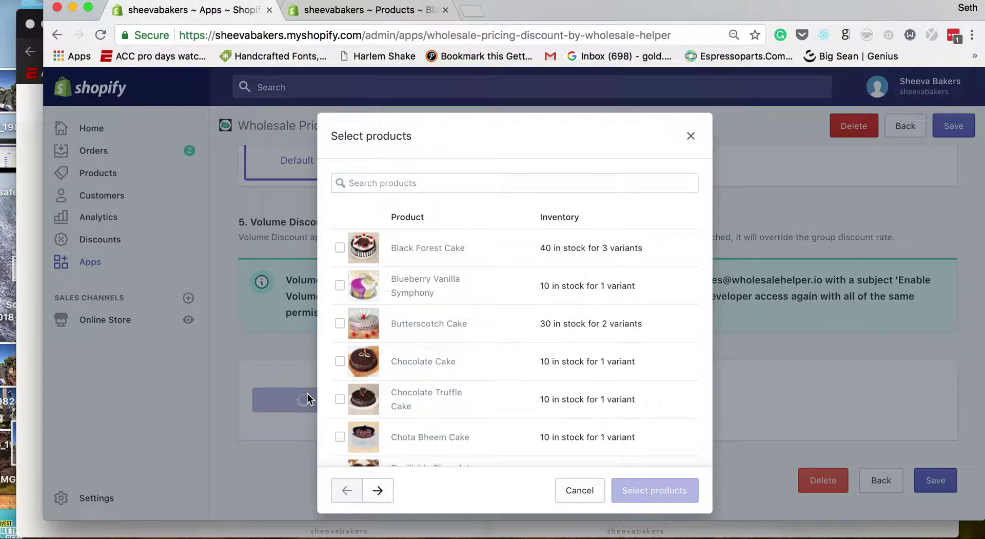
click(342, 248)
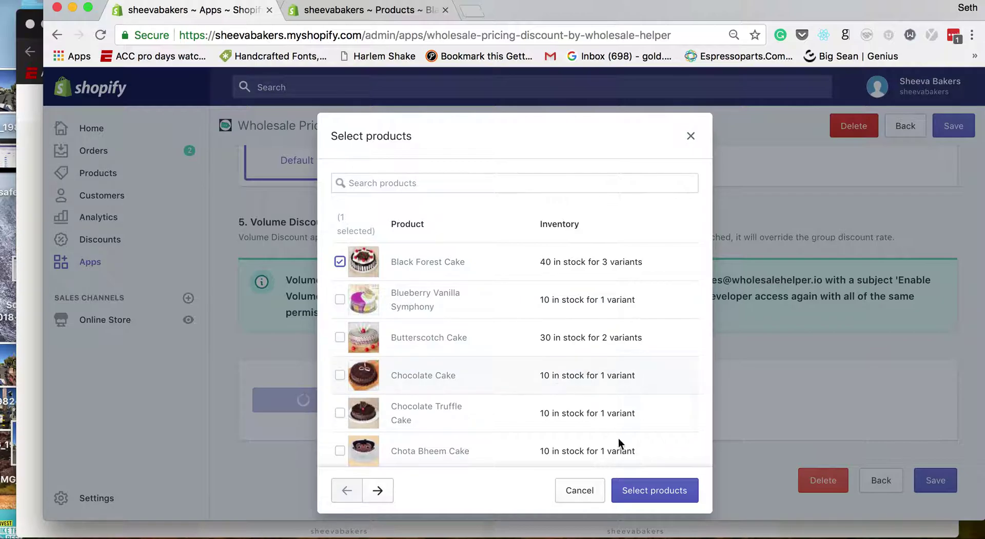
click(651, 485)
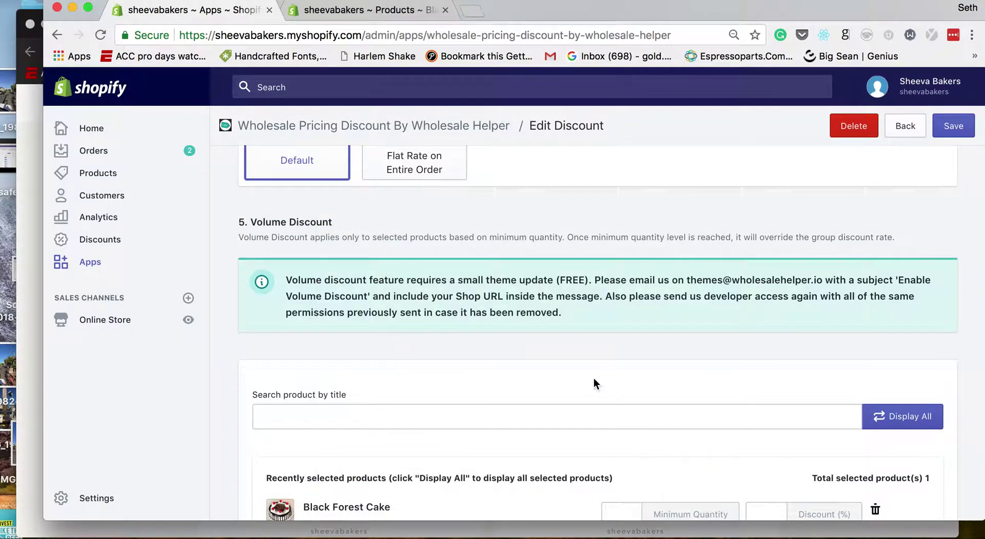
scroll(593, 378, down, 3)
scroll(636, 383, up, 15)
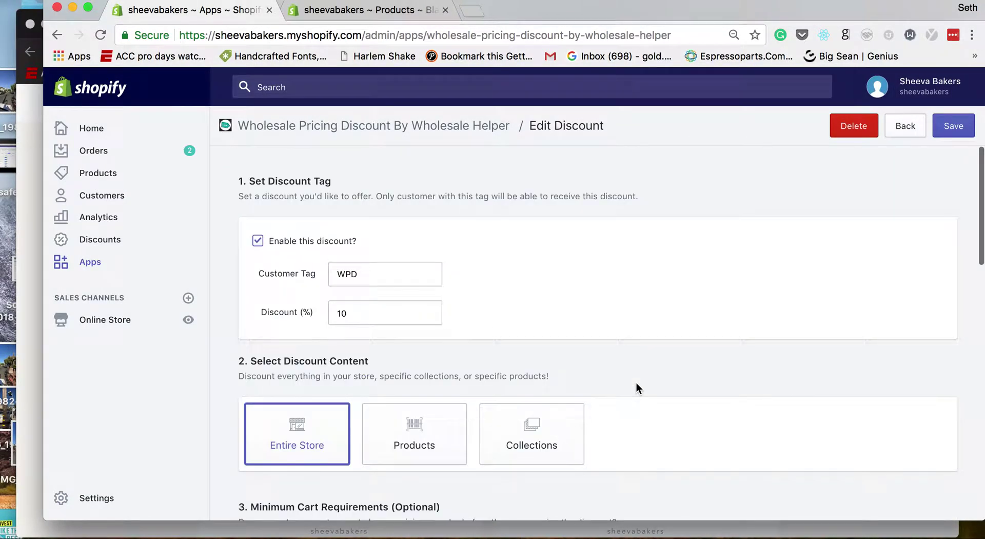
scroll(374, 318, down, 15)
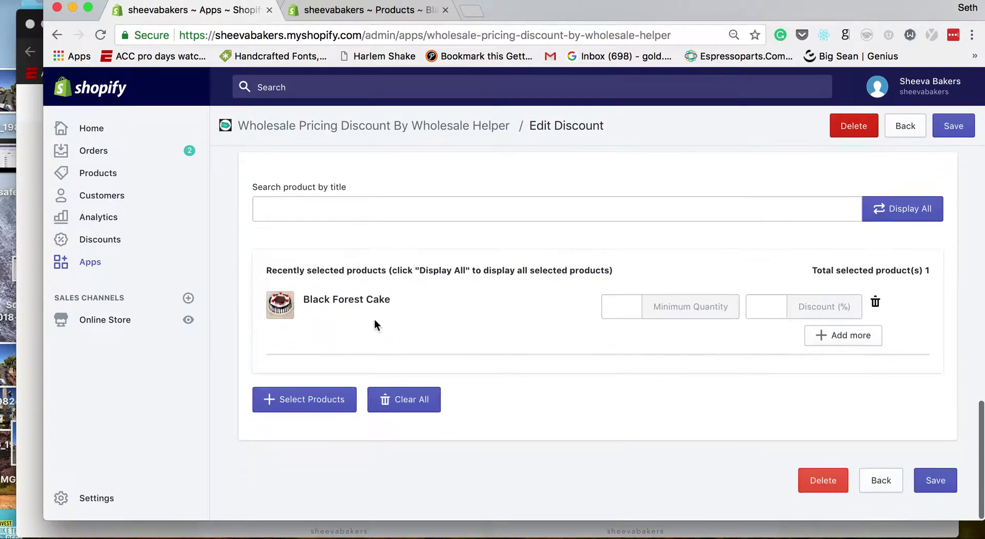
Step: Enter the first tier: minimum quantity 5 at 25% discount
click(603, 310)
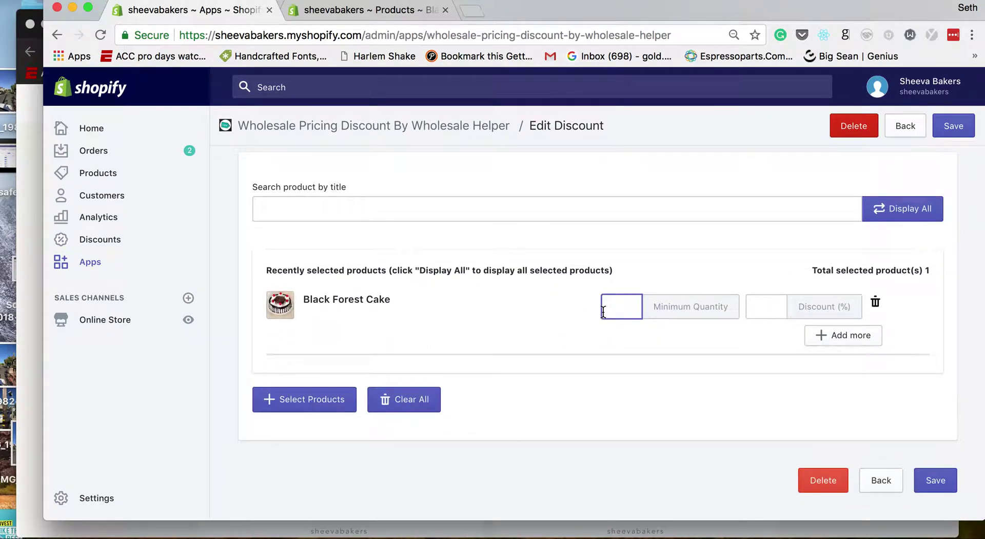
text(5)
click(774, 305)
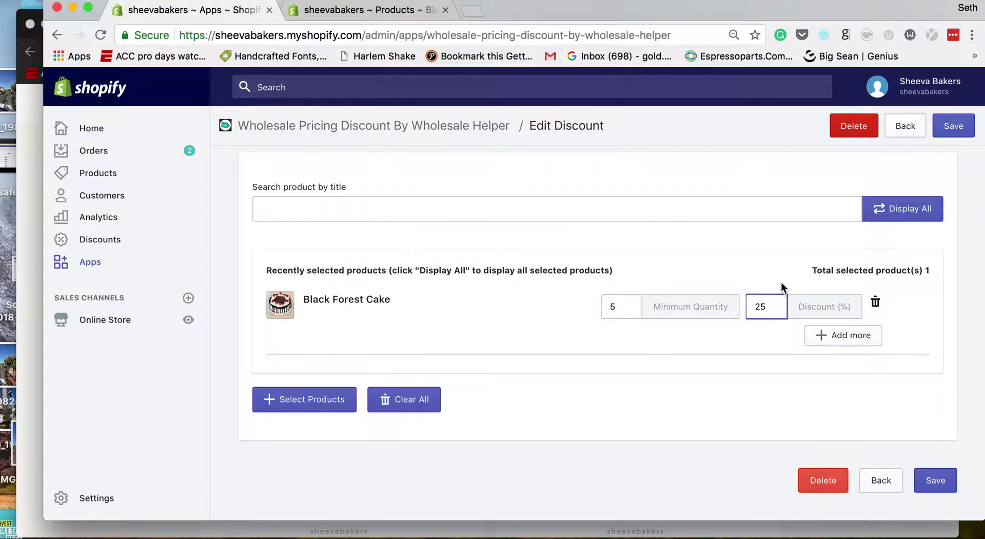
scroll(583, 256, up, 3)
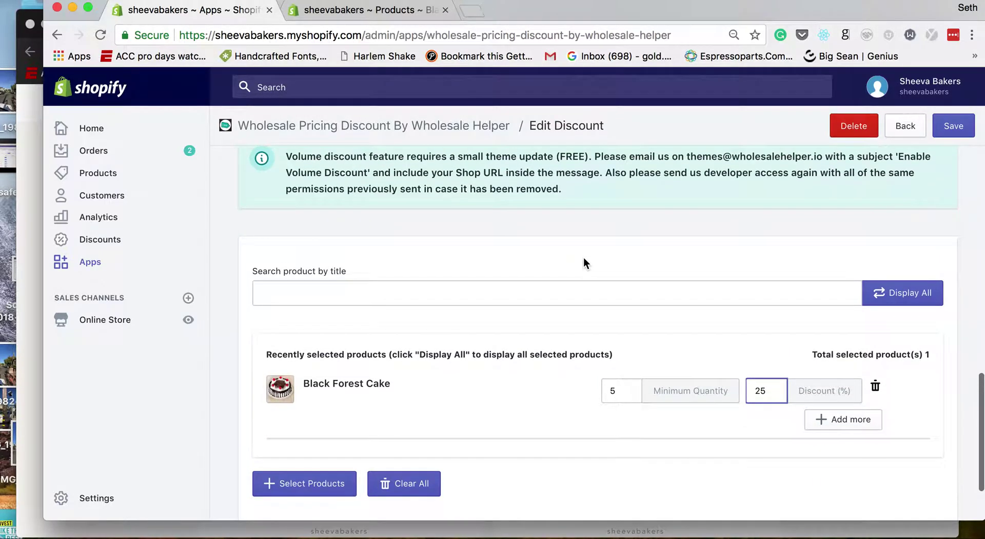
scroll(584, 257, down, 2)
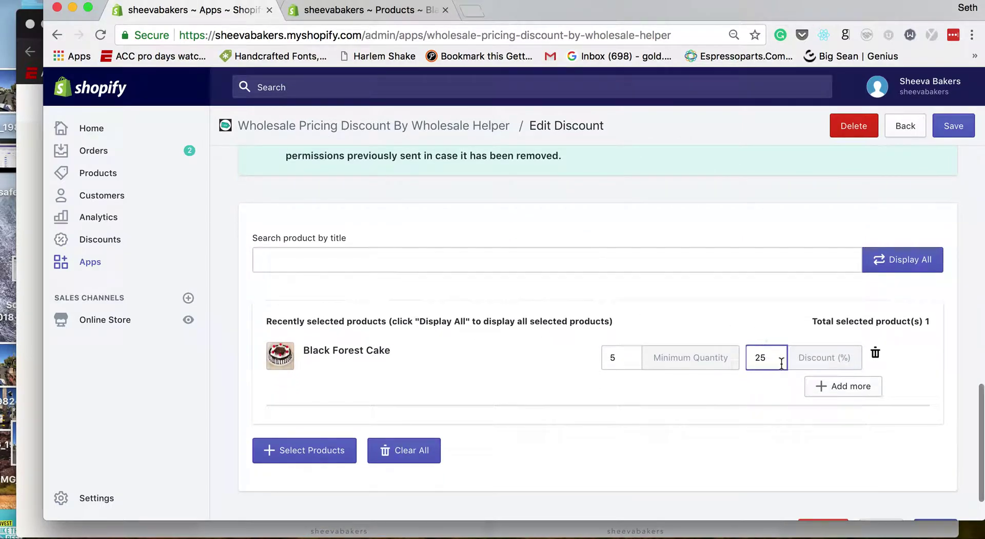
Step: Add two more tiers: 10 at 33% and 20 at 50%
click(839, 392)
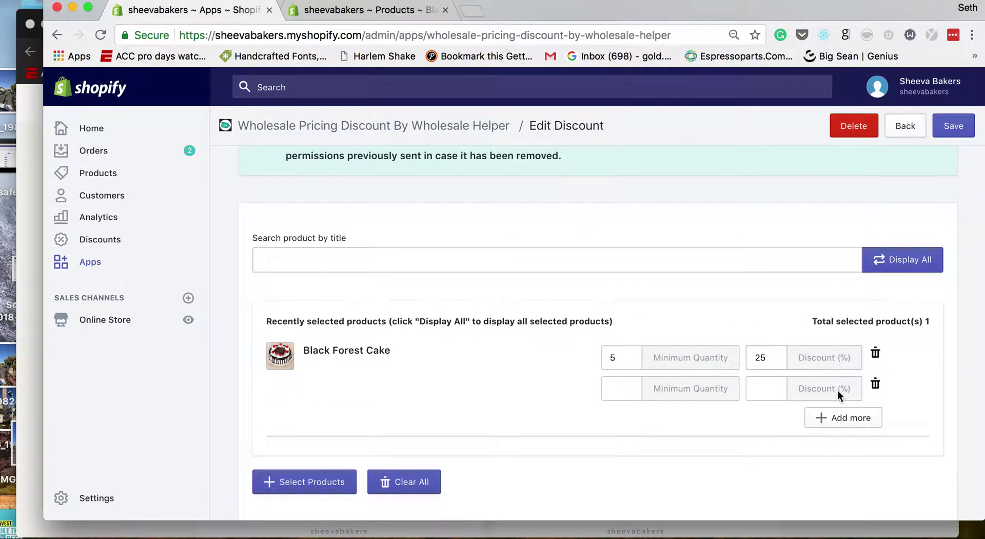
click(632, 388)
text(1)
click(770, 391)
click(844, 420)
click(623, 413)
text(2)
click(765, 426)
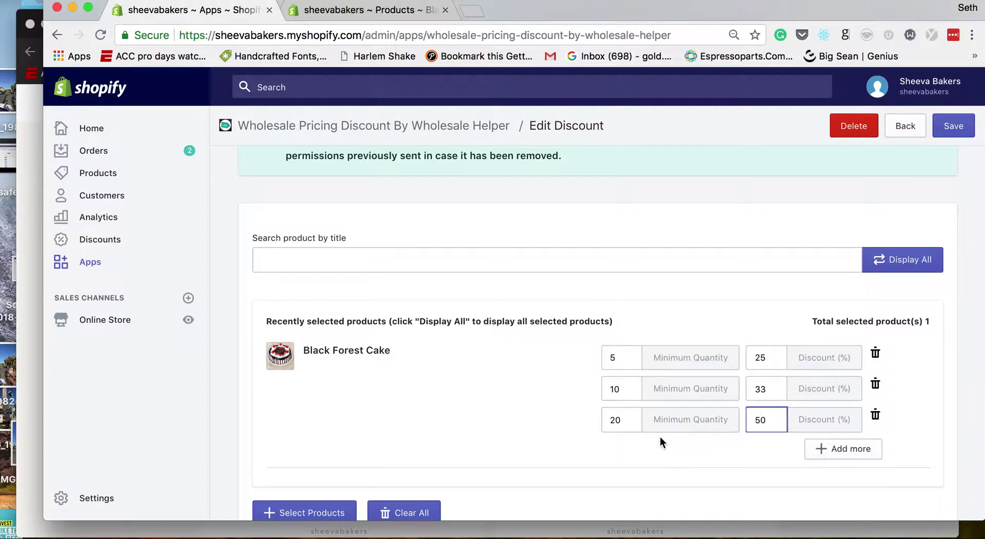
scroll(660, 435, down, 2)
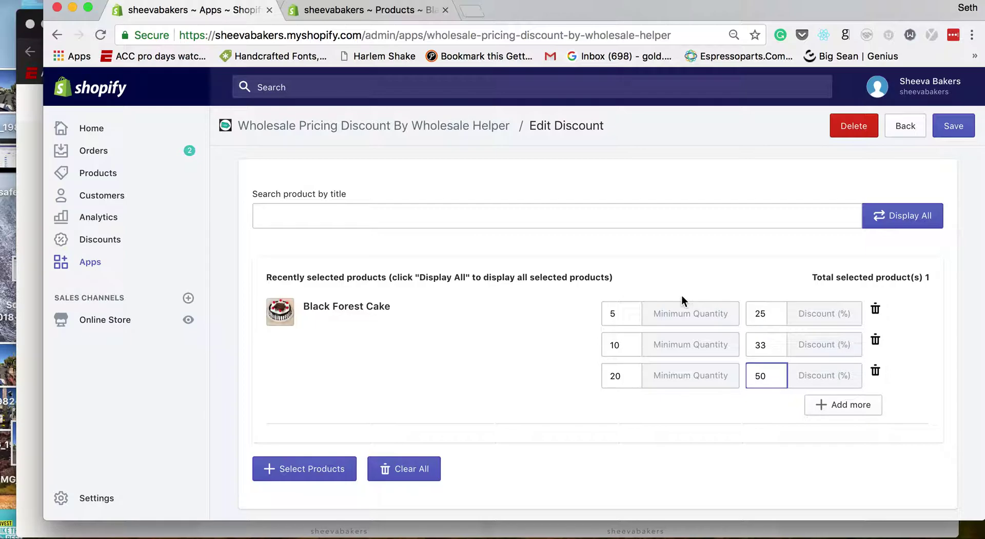
Step: Save the WPD discount group with its new volume tiers
scroll(682, 294, up, 15)
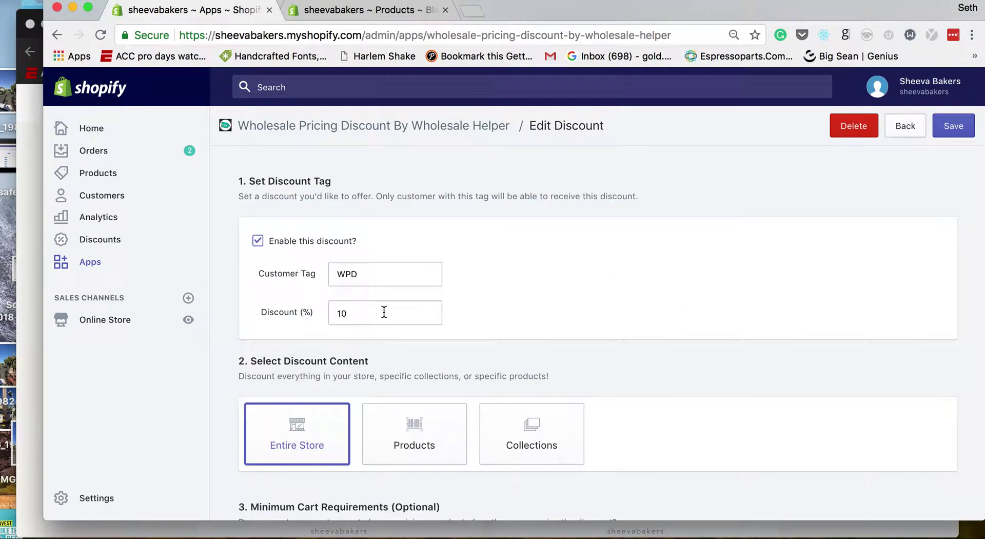
scroll(418, 334, down, 15)
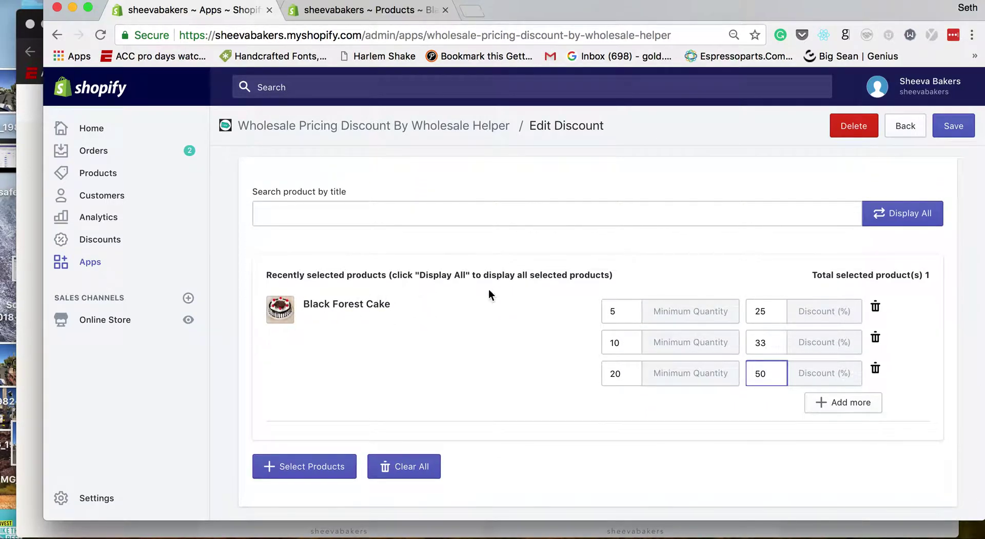
scroll(557, 312, down, 3)
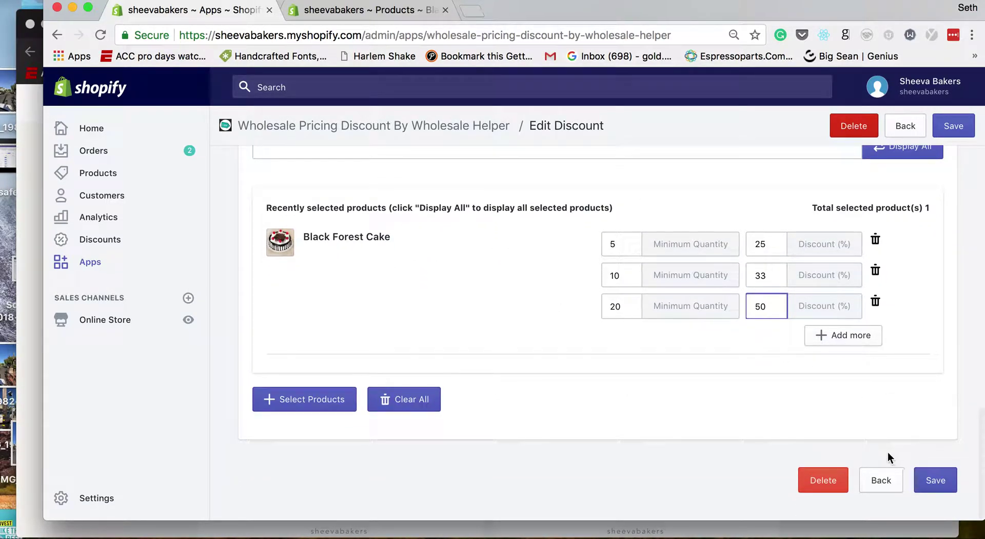
click(934, 480)
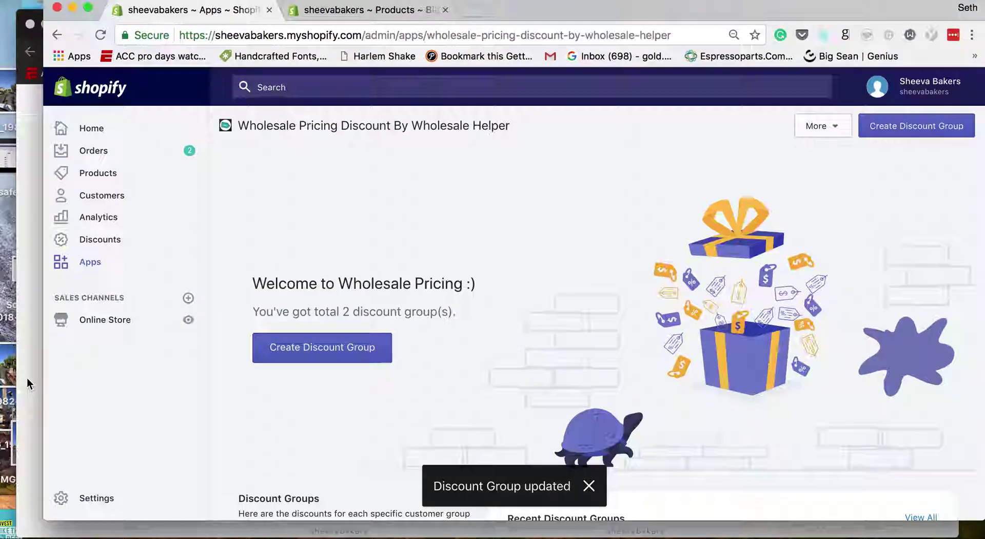
Step: Reload the sheevabakers storefront Products page
click(26, 377)
click(285, 53)
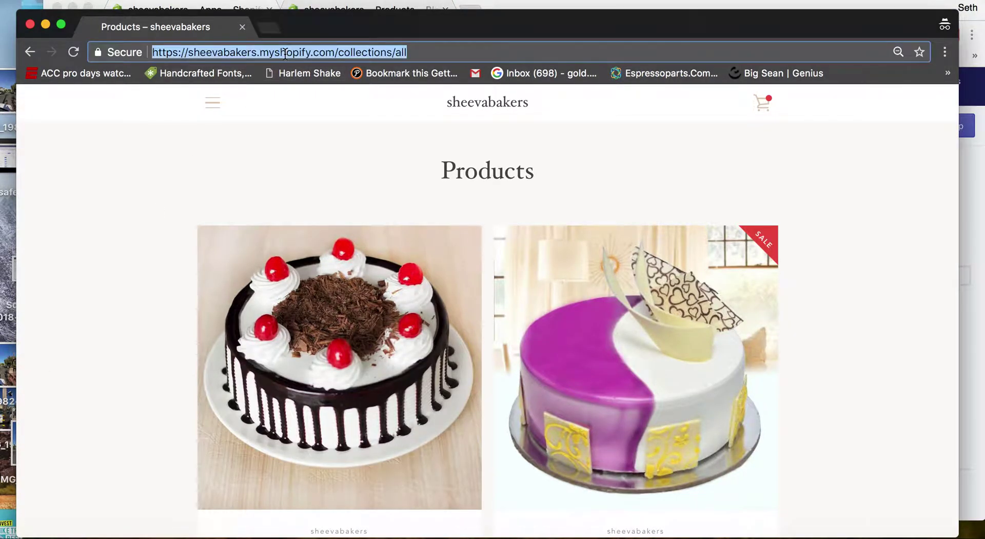
key(Return)
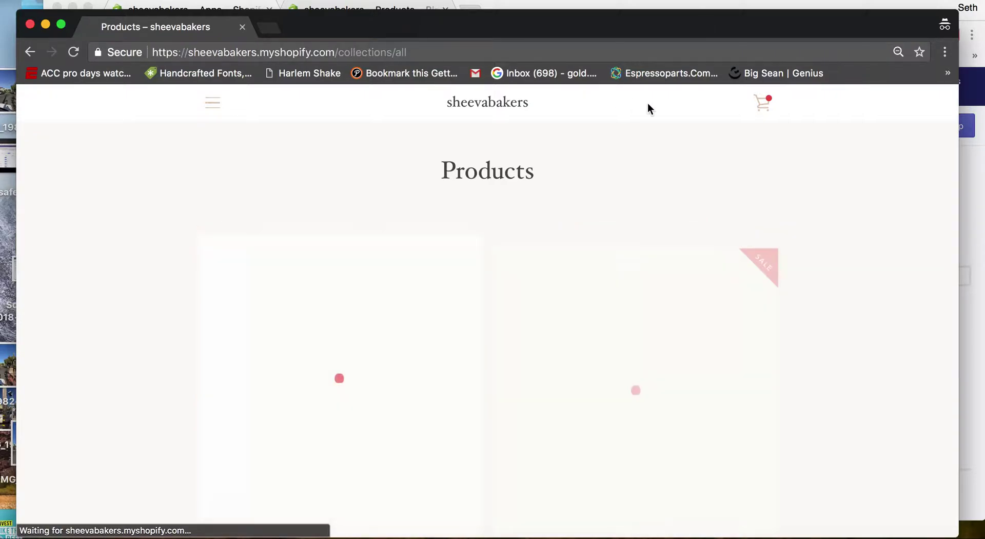
Step: Bring up the Black Forest Cake product in Shopify admin and scroll toward its variants
click(966, 180)
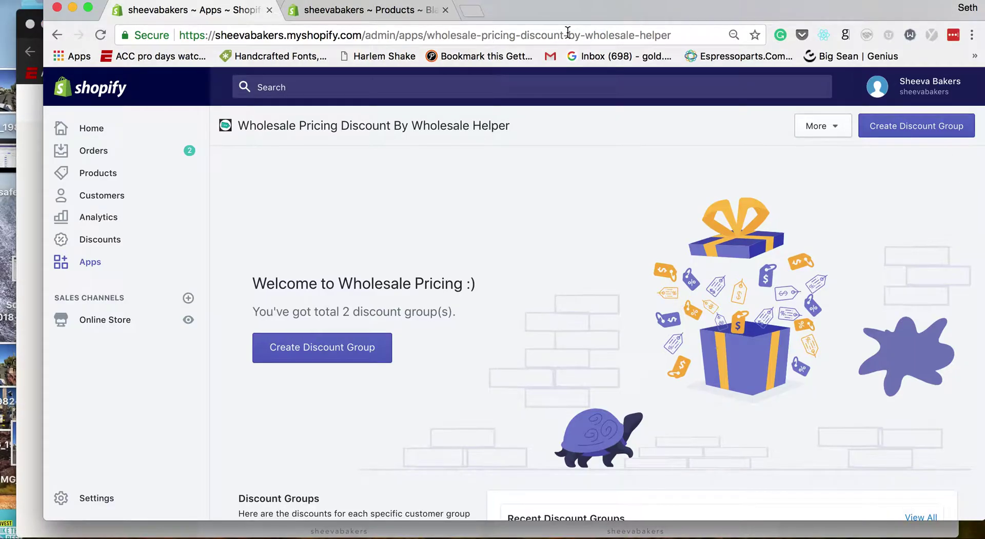
click(402, 18)
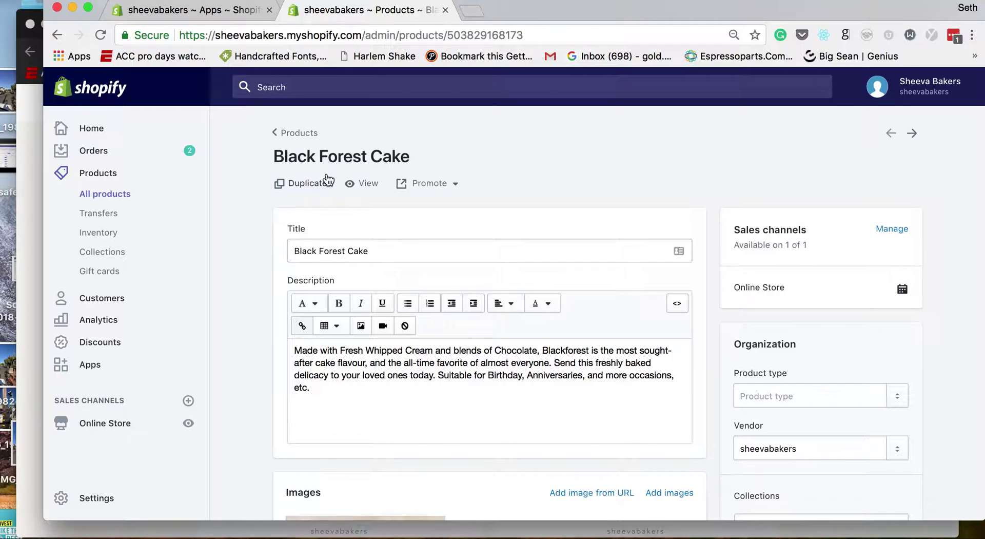
scroll(328, 180, down, 7)
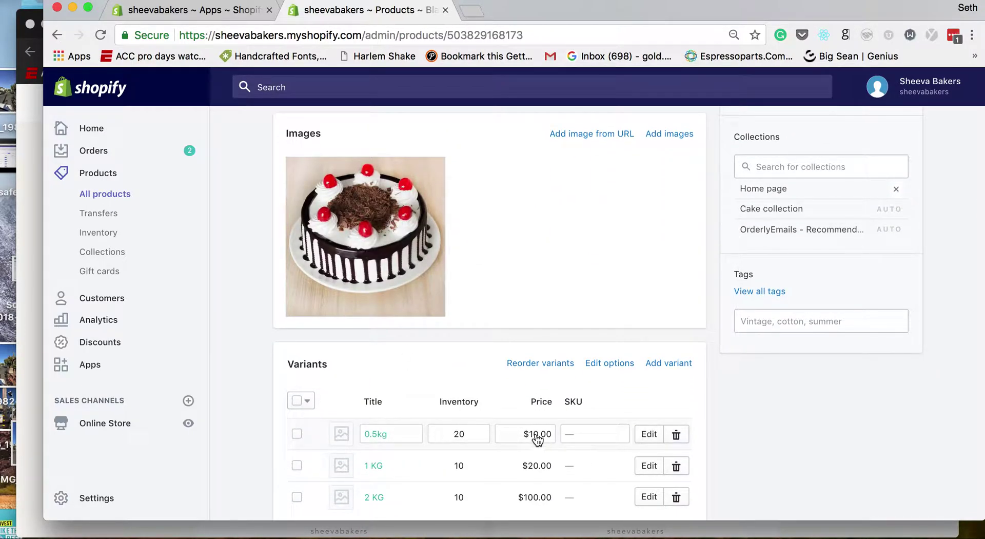
Step: Open the Black Forest Cake product page in the storefront
click(35, 389)
scroll(270, 308, down, 3)
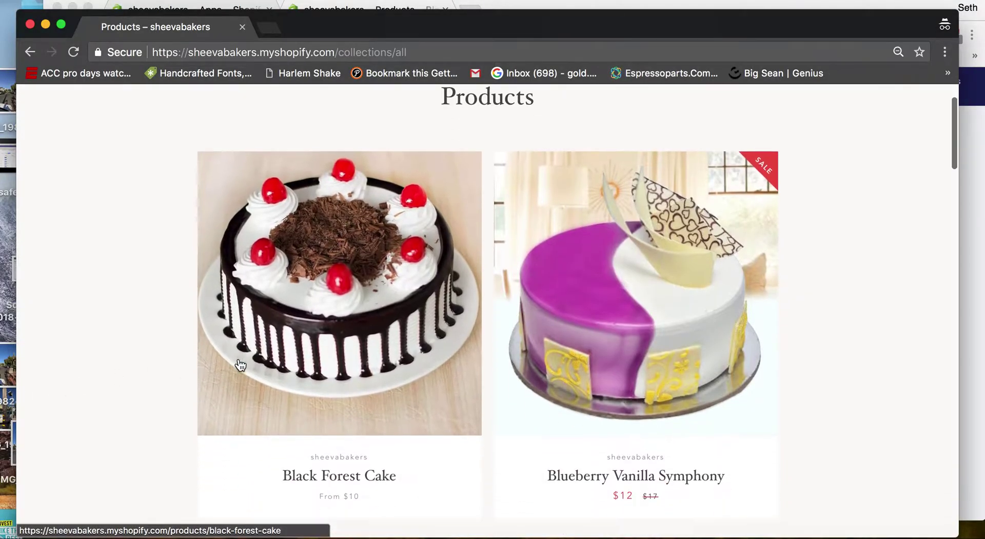
click(270, 313)
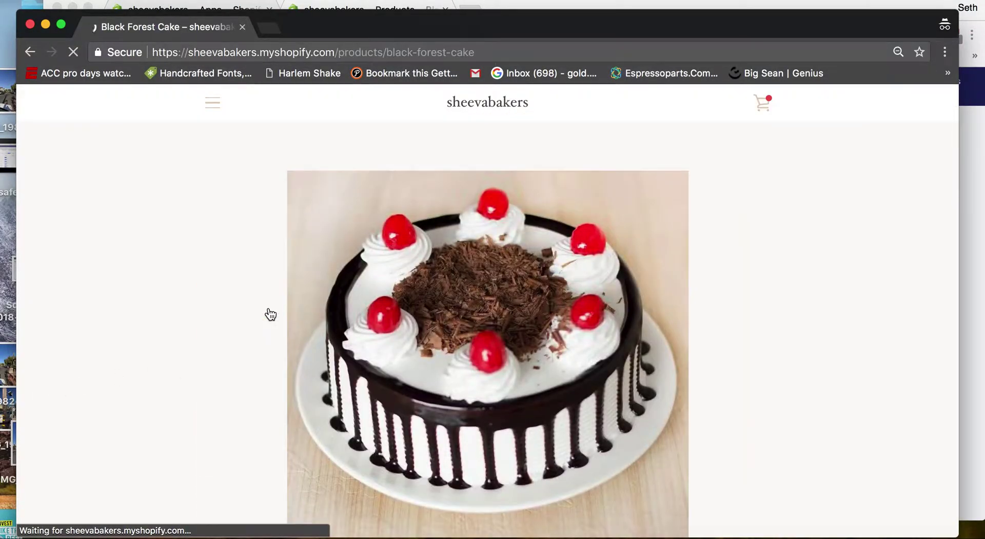
Step: Check the cake's regular $10.00 price, then open the site navigation menu
scroll(270, 314, down, 5)
scroll(270, 314, down, 2)
scroll(270, 314, up, 3)
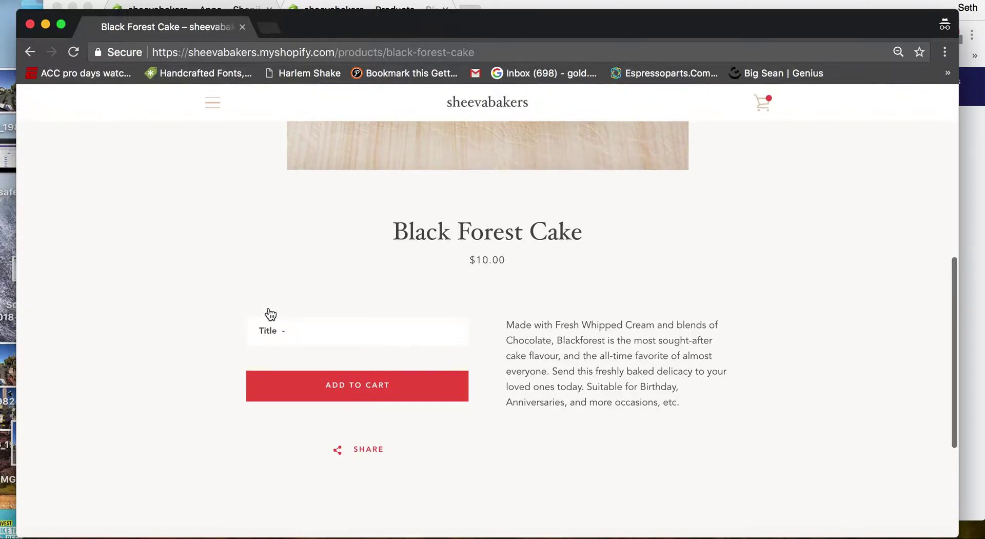
scroll(271, 313, down, 1)
scroll(270, 314, up, 7)
scroll(269, 312, down, 5)
scroll(269, 312, down, 1)
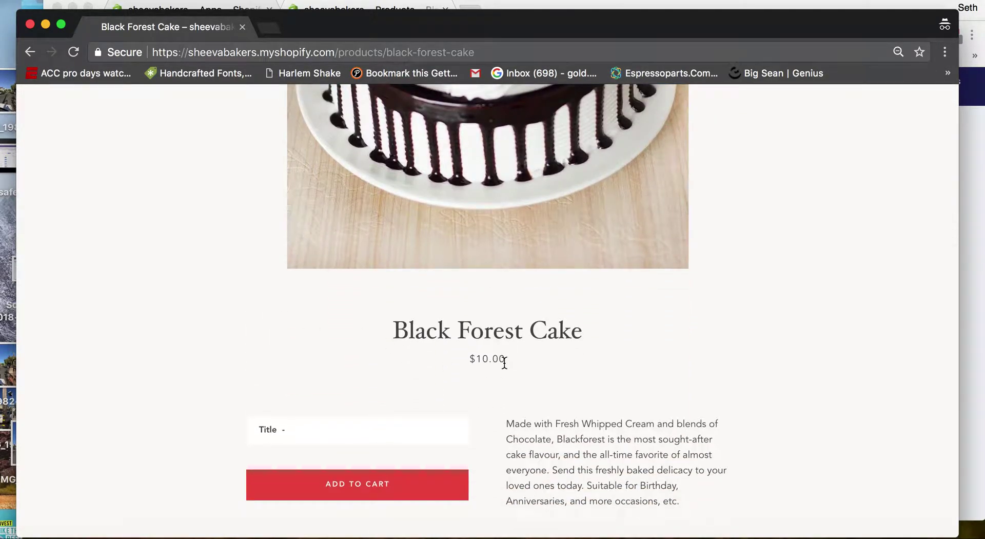
drag(506, 359, 458, 362)
click(457, 362)
scroll(443, 357, up, 6)
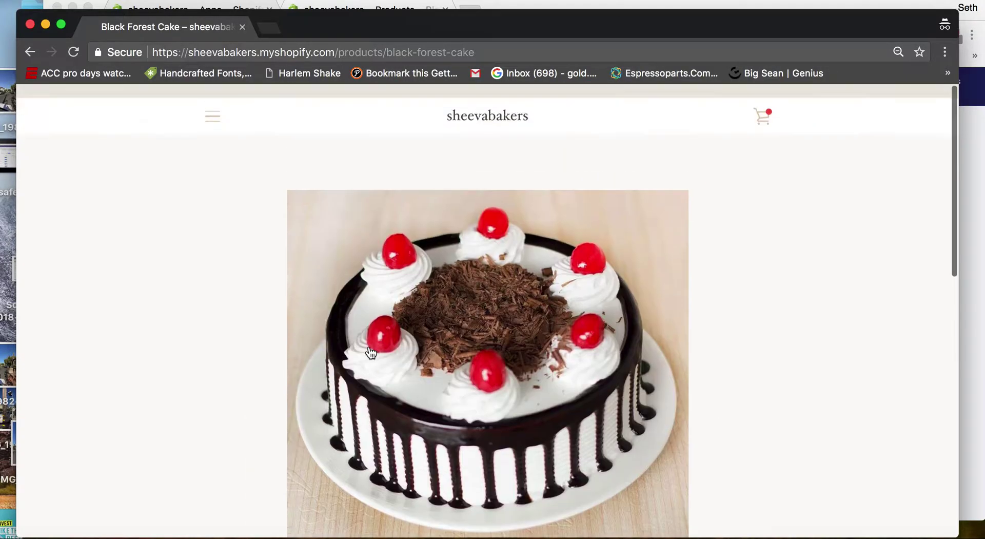
click(207, 107)
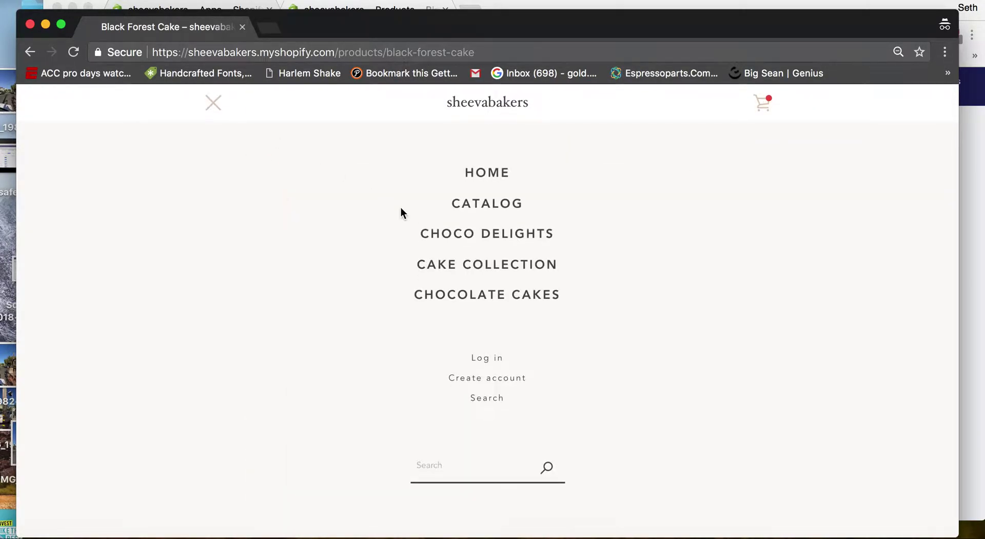
Step: Log in with the saved customer e-mail and password, then go to the product catalog
click(495, 364)
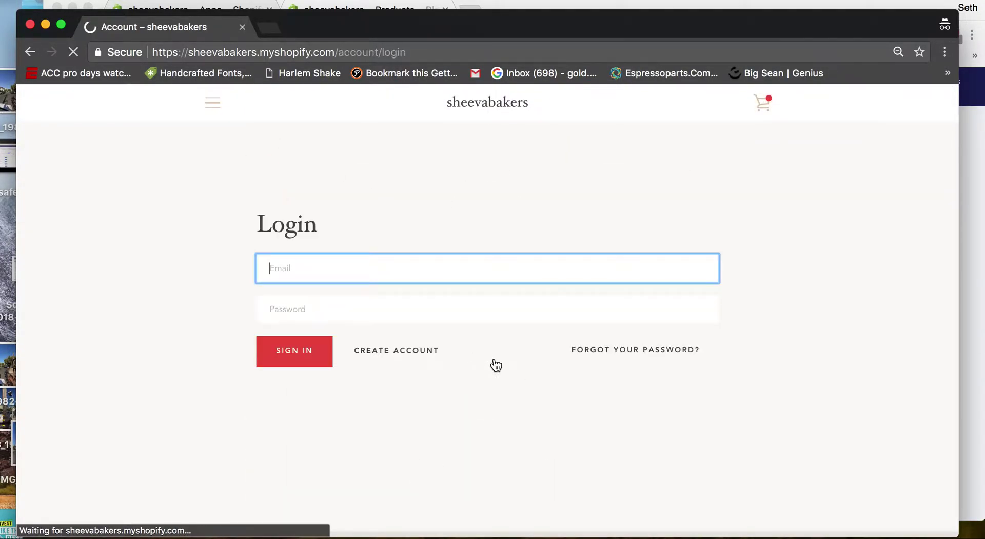
text(s)
click(438, 294)
click(429, 308)
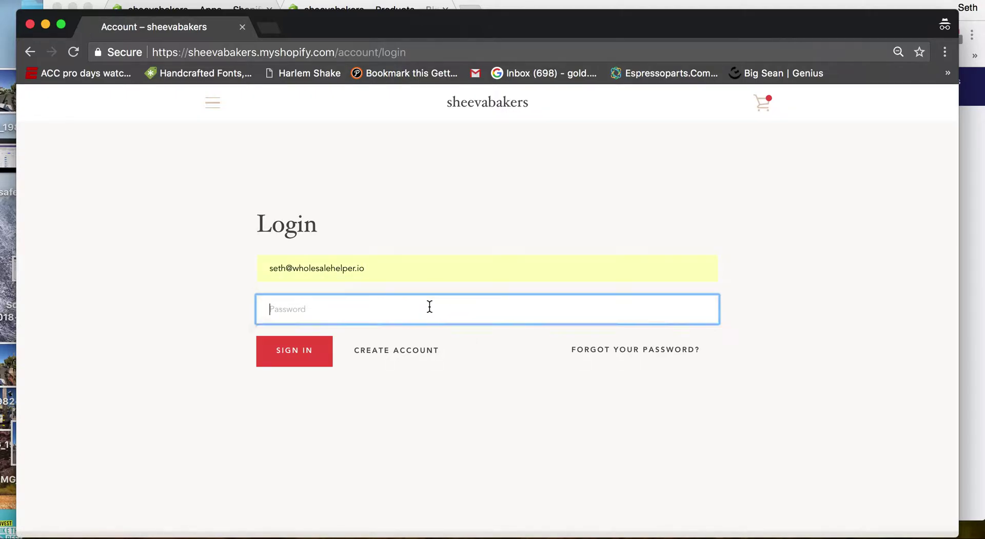
text(•••••••)
click(321, 356)
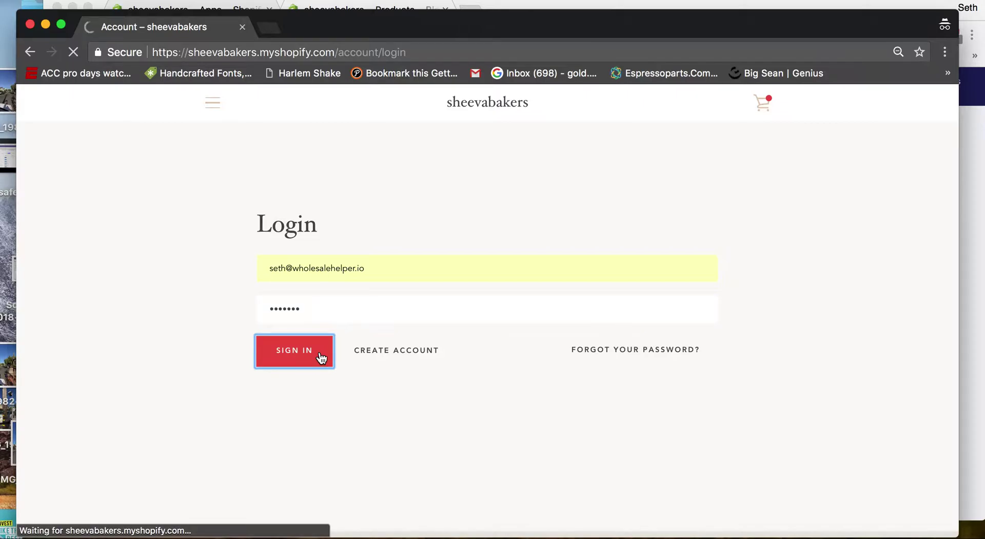
click(211, 104)
click(482, 201)
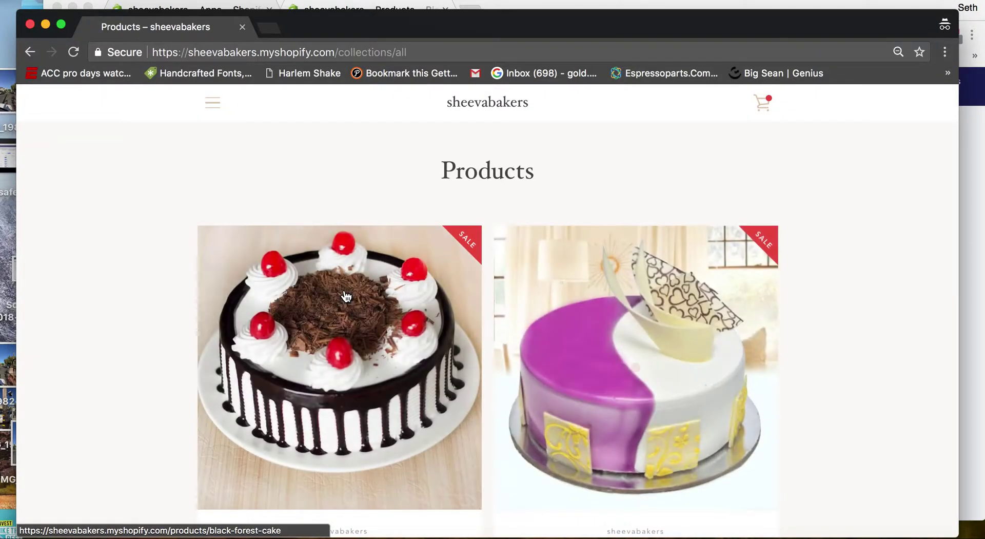
Step: Open Black Forest Cake, check the $9.00 price and 25% tier, and choose 0.5kg
scroll(347, 296, down, 3)
click(366, 233)
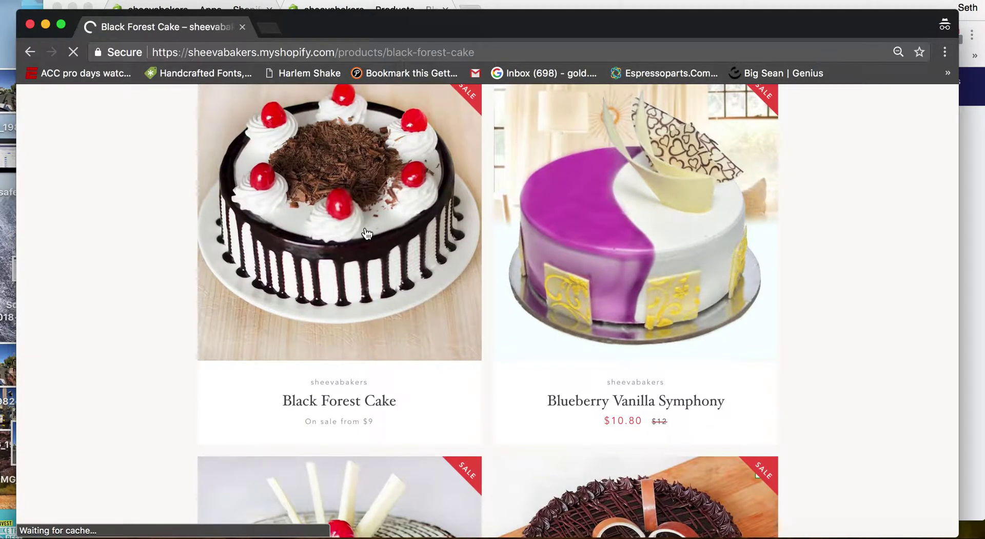
scroll(367, 235, down, 8)
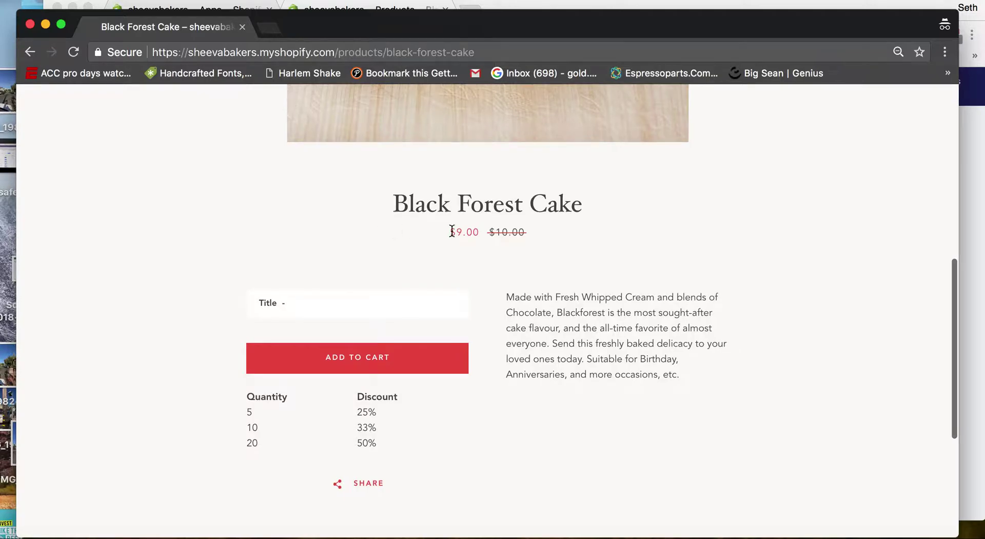
drag(531, 232, 446, 246)
click(386, 263)
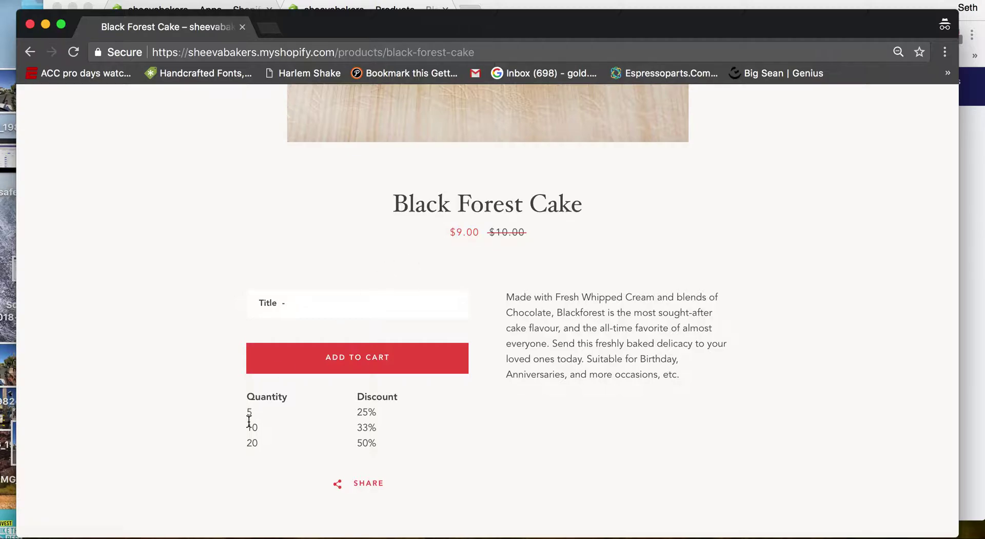
scroll(247, 416, down, 2)
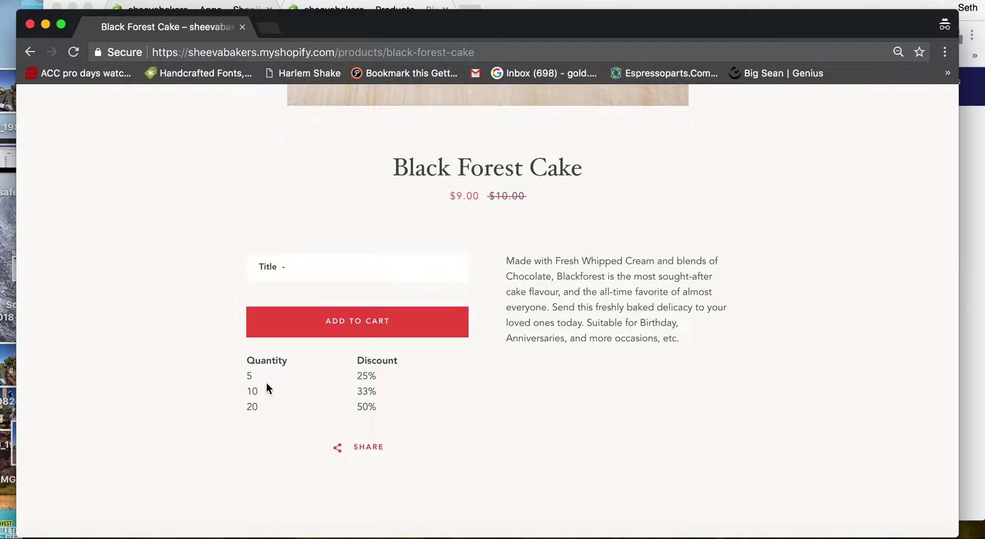
drag(363, 375, 376, 375)
click(355, 268)
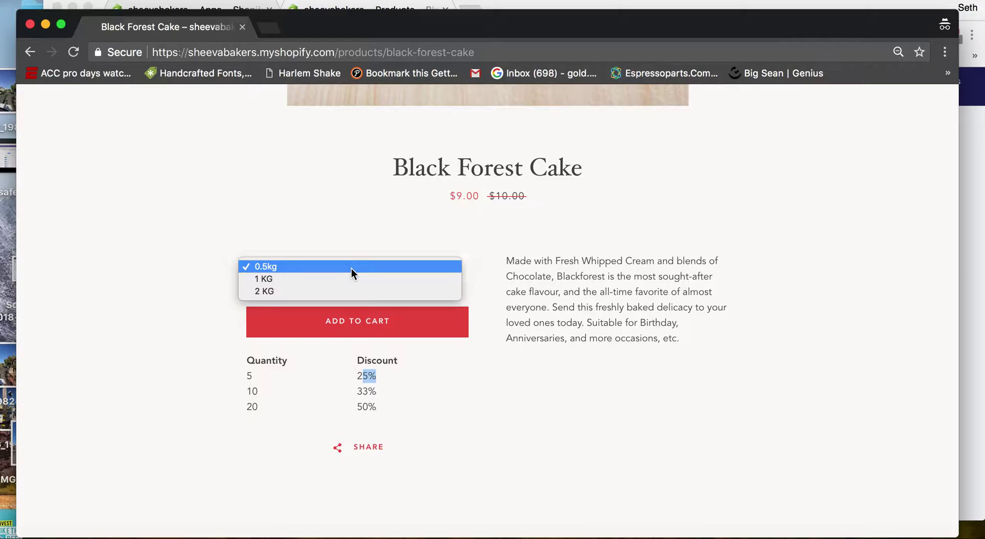
click(351, 266)
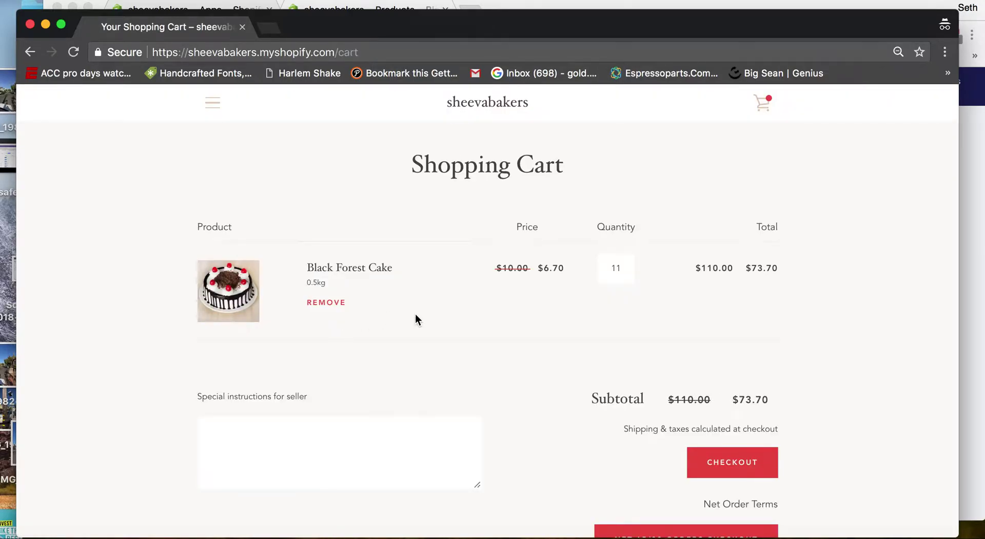
Step: Change the cart quantity to 5, giving $7.50 each and a $37.50 subtotal
double_click(616, 268)
key(BackSpace)
text(5)
key(Return)
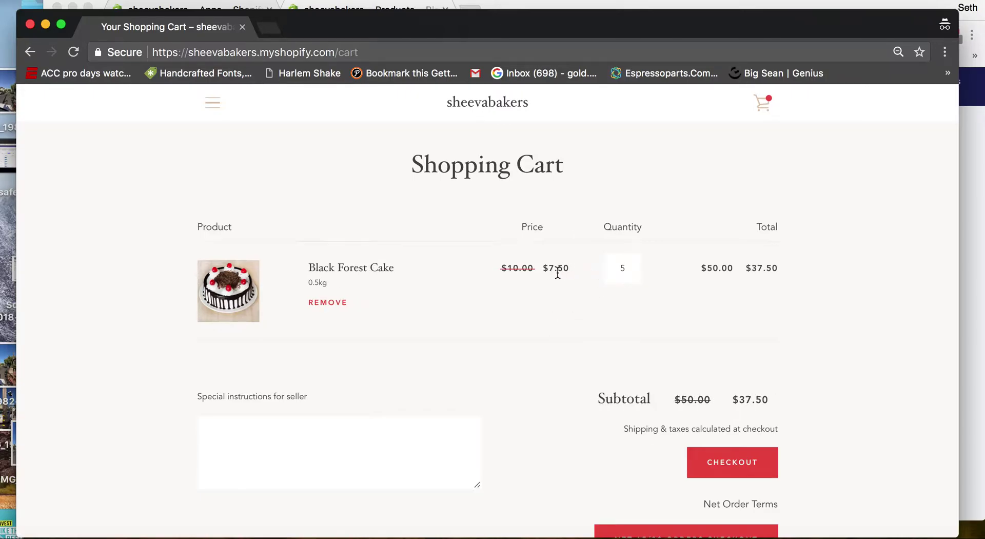
Step: Glance at the Customer Tag: WPD group in the admin app, then return to the cart
click(974, 297)
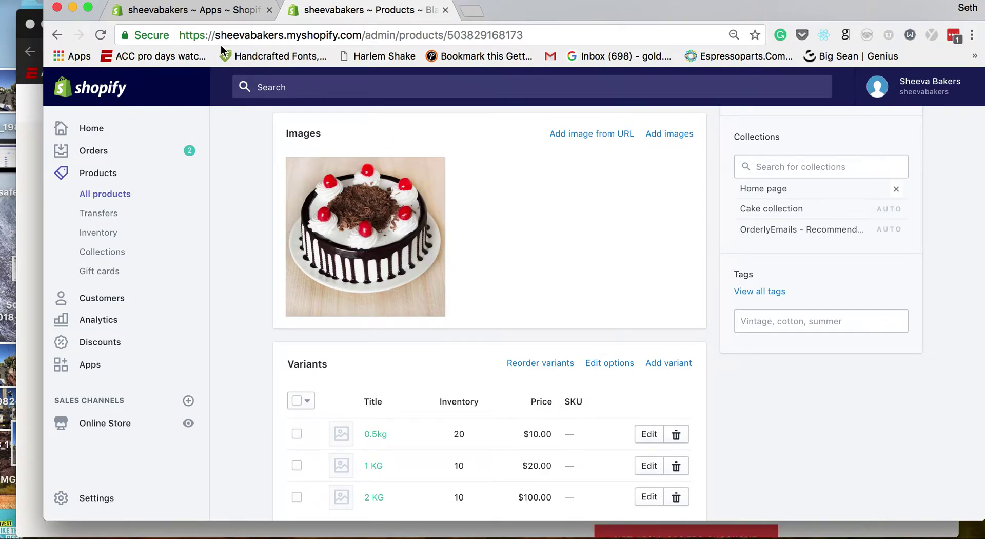
click(210, 12)
scroll(483, 201, down, 4)
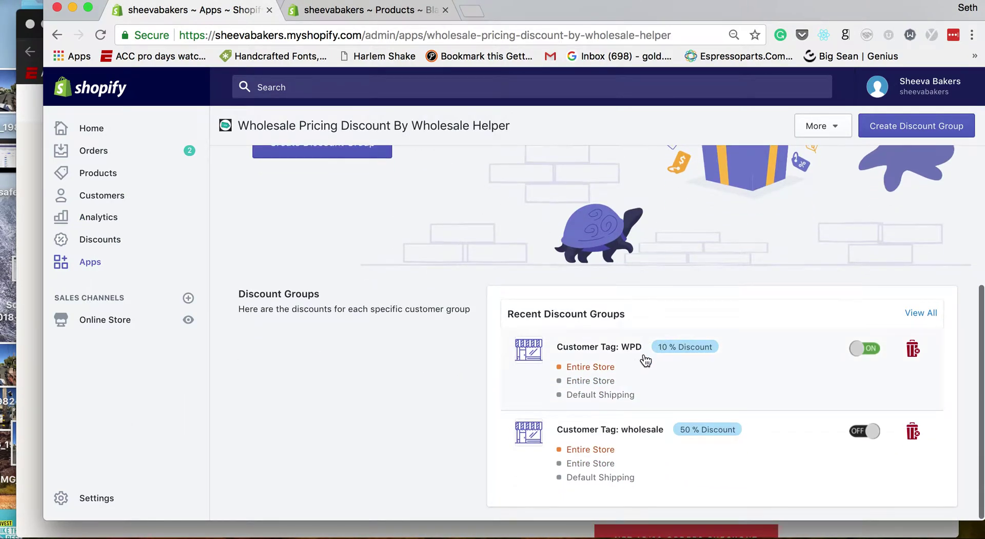
click(637, 356)
click(29, 356)
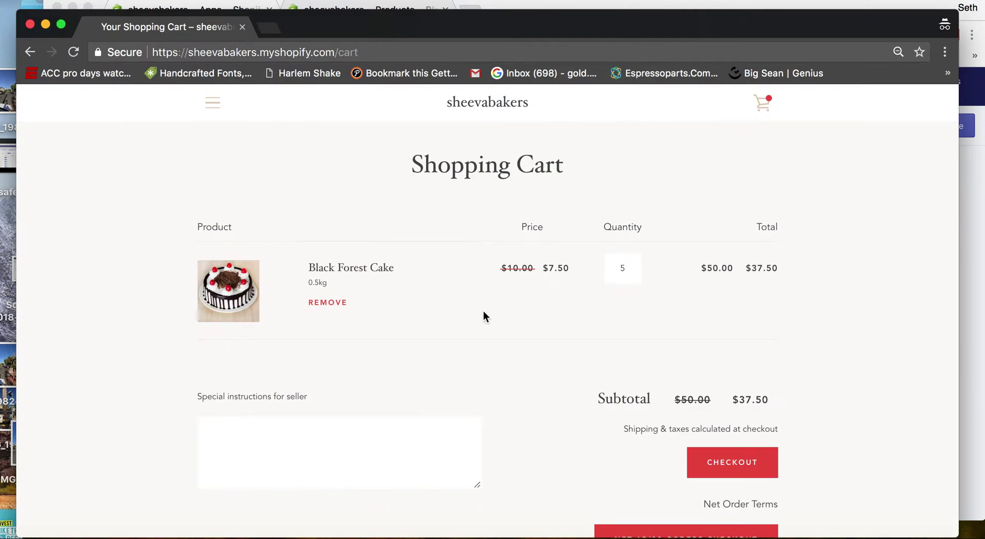
Step: Change the cart quantity to 10 and check the discounted $6.70 unit price
click(634, 266)
key(BackSpace)
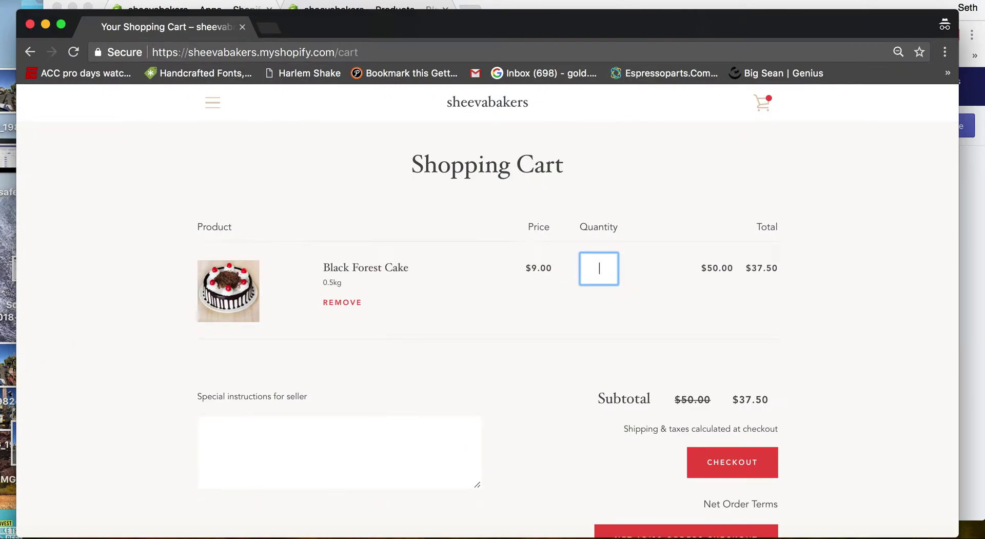
text(10)
click(624, 337)
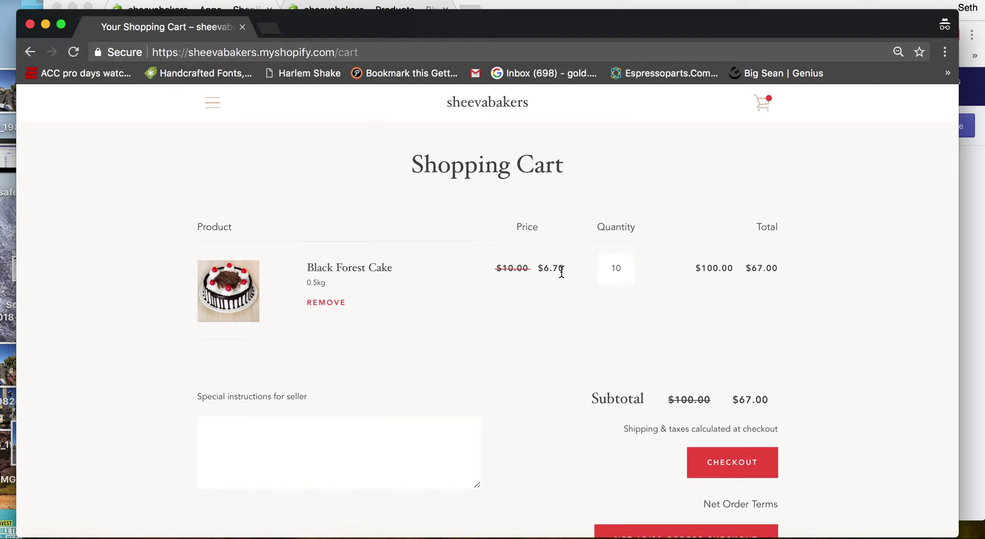
drag(564, 268, 538, 267)
click(587, 311)
scroll(586, 313, down, 1)
Step: Raise the cart quantity to 20, bringing each cake to $5.00 and the subtotal to $100.00
click(619, 236)
key(BackSpace)
key(BackSpace)
text(20)
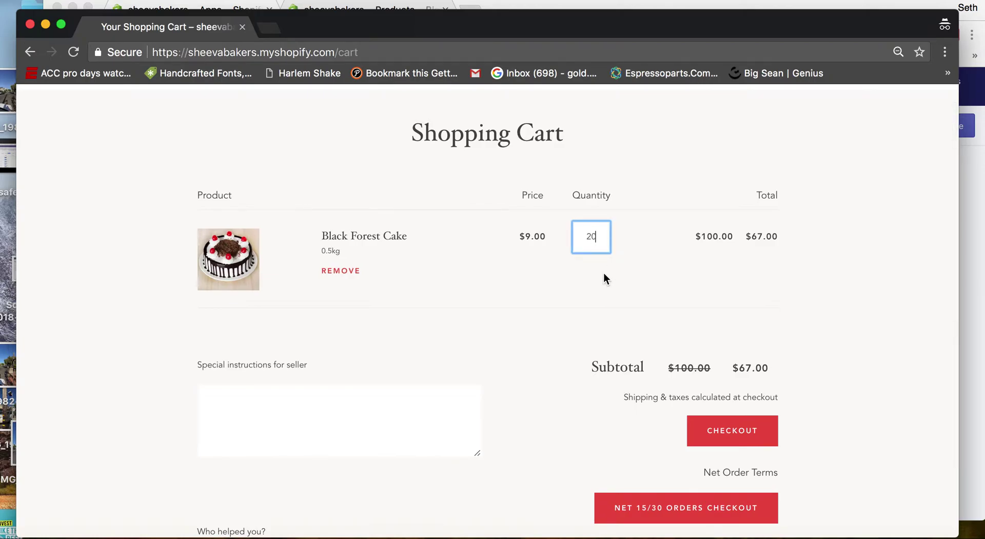
click(589, 289)
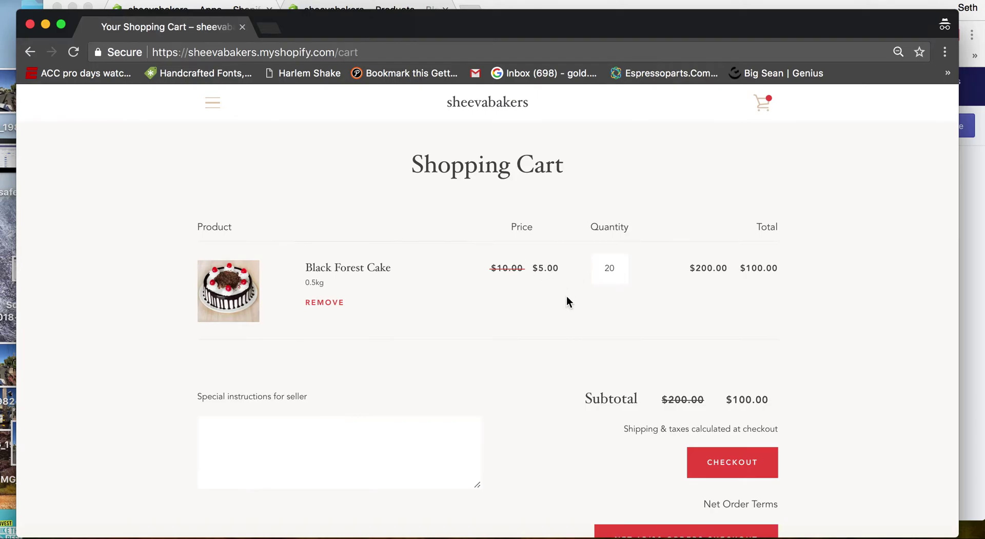
scroll(566, 297, down, 2)
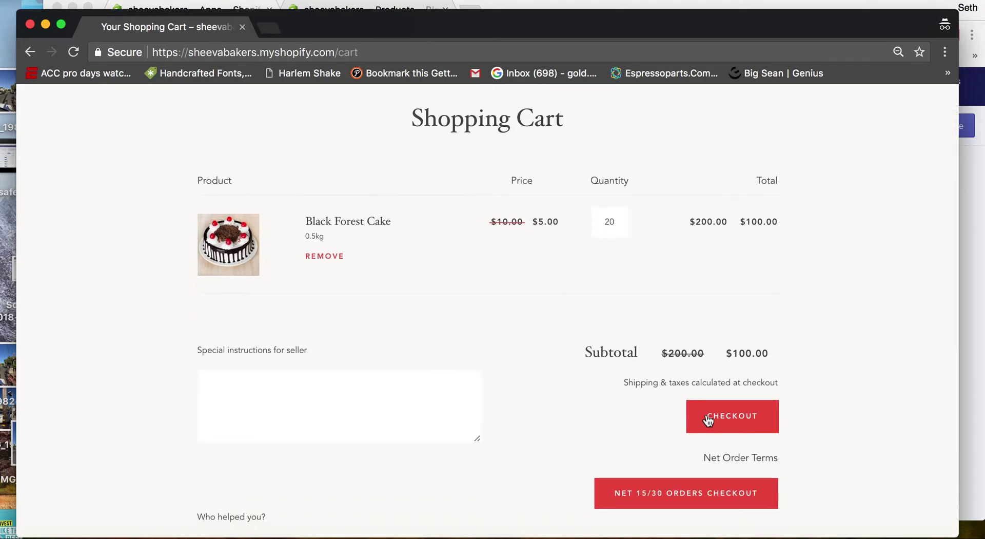